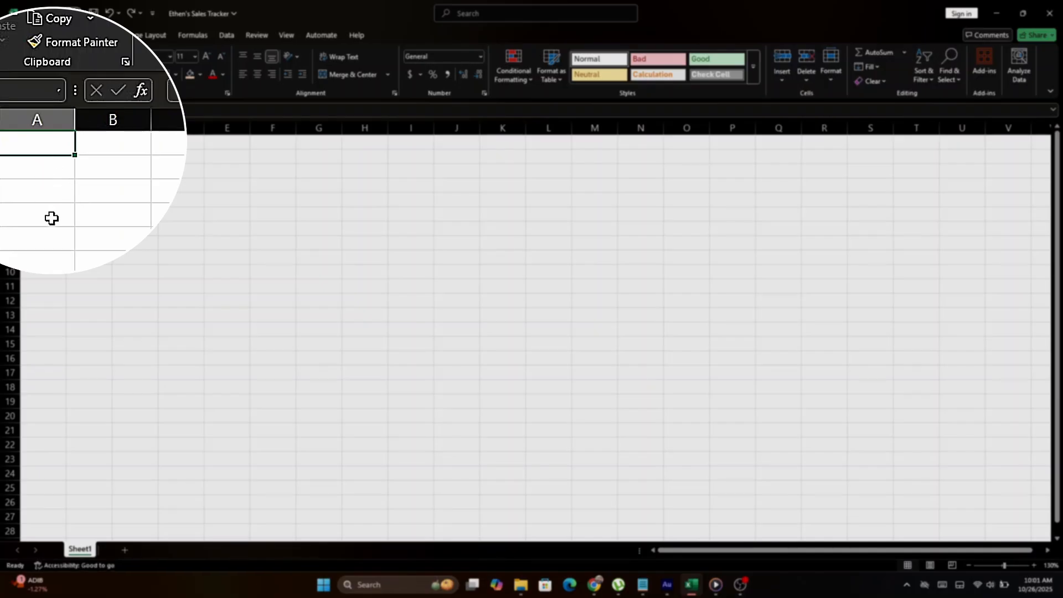
- Enter the sheet title, the owner's name followed by 'Cookies Sales Tracker', in cell A1
text(Ethen)
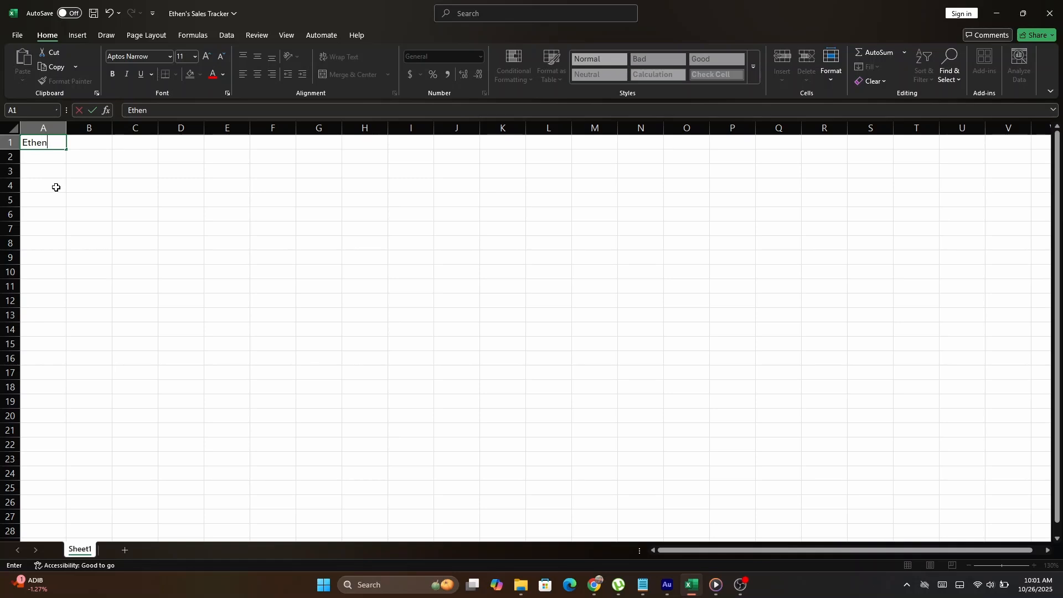
text('s Cookies Sales)
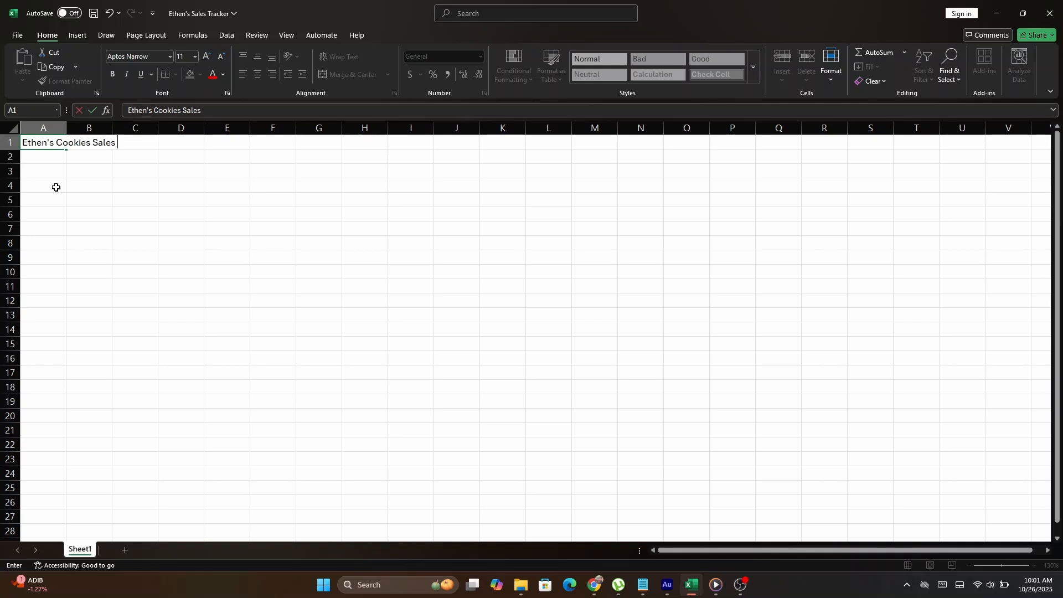
text( Tracker)
key(Return)
- Make row 1 taller and set the title text to bold, size 16
click(10, 143)
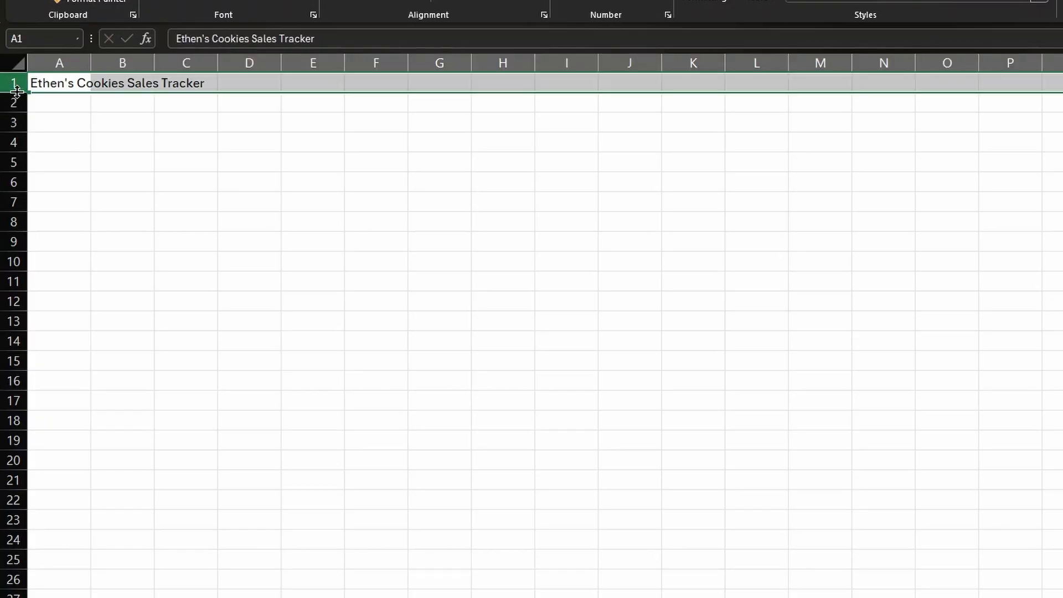
drag(17, 91, 17, 115)
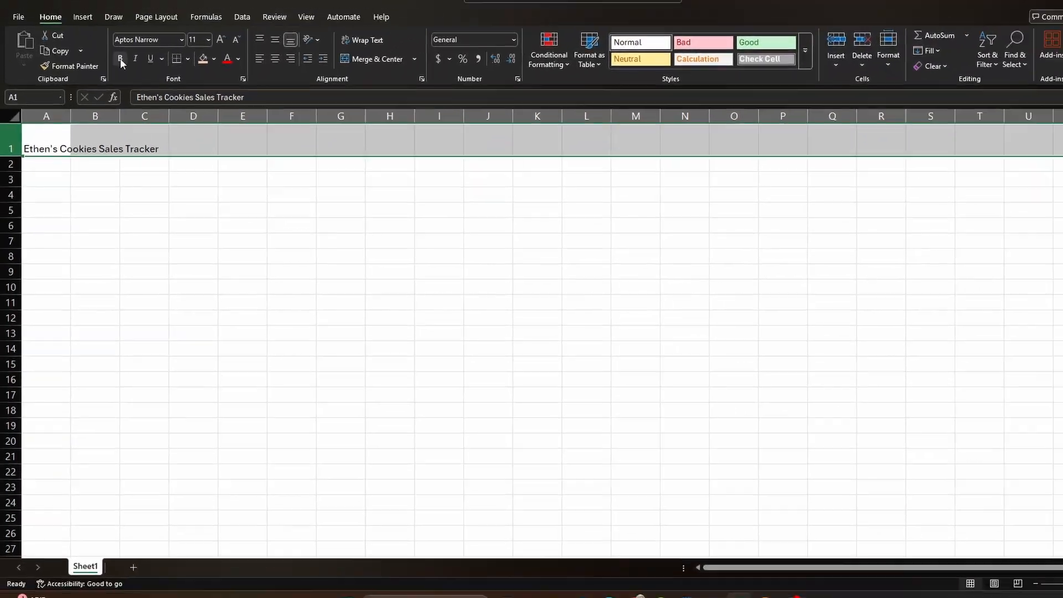
click(121, 59)
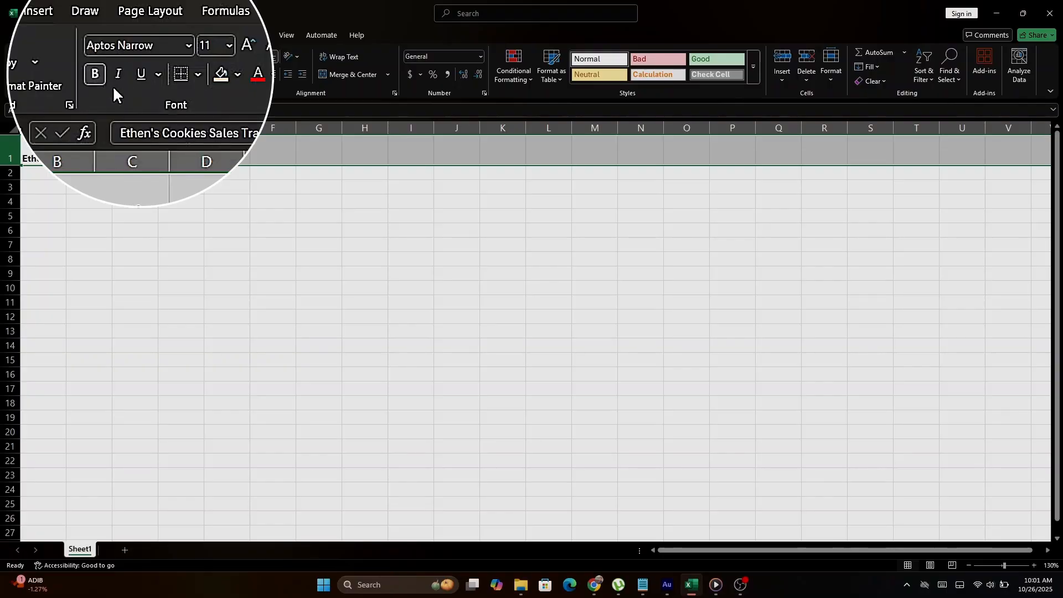
click(195, 57)
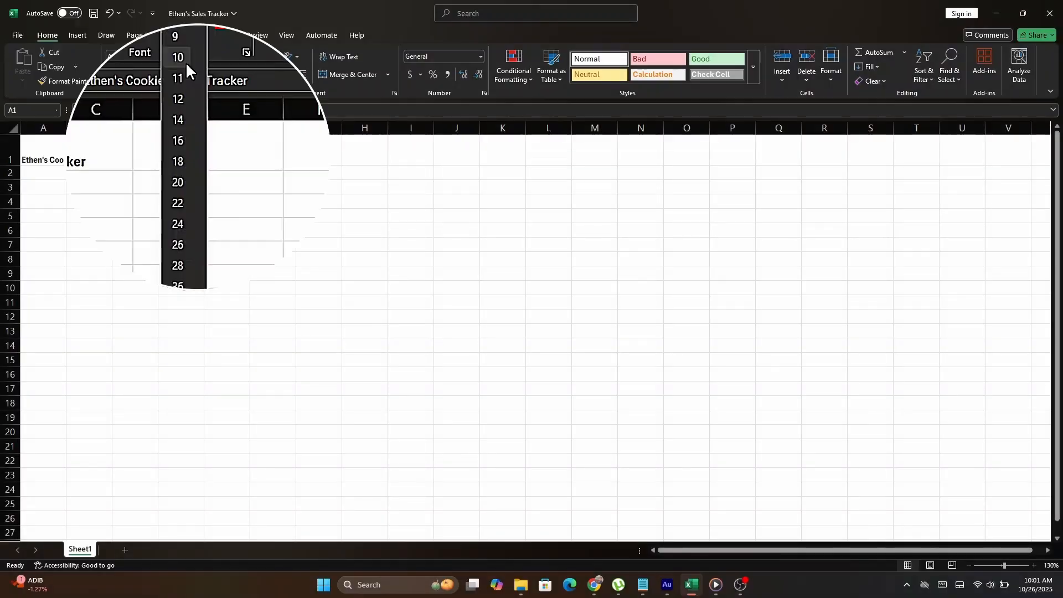
click(186, 142)
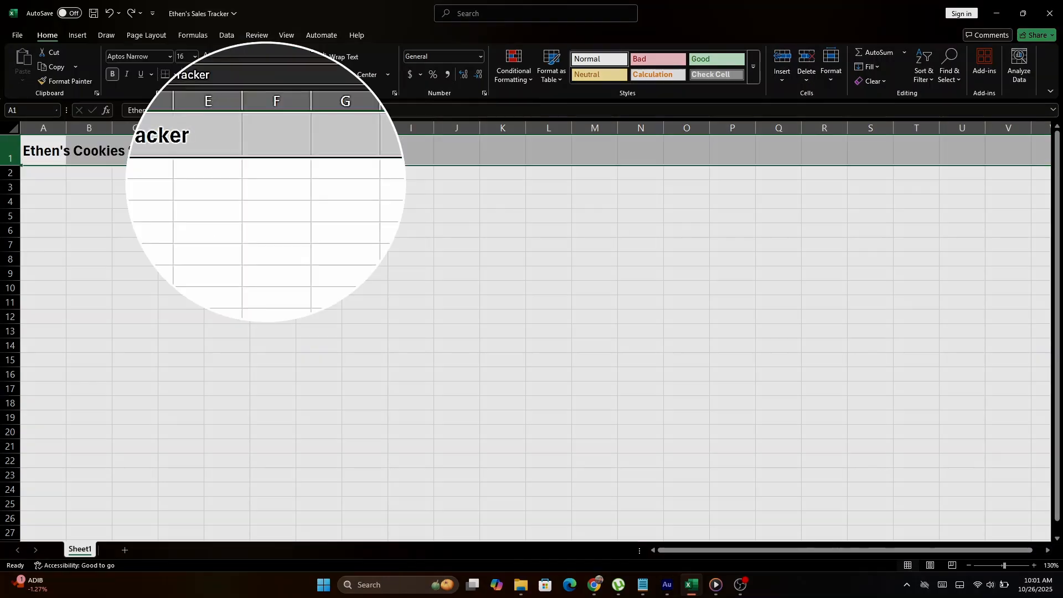
- Fill the whole title row with peach
click(199, 74)
click(271, 138)
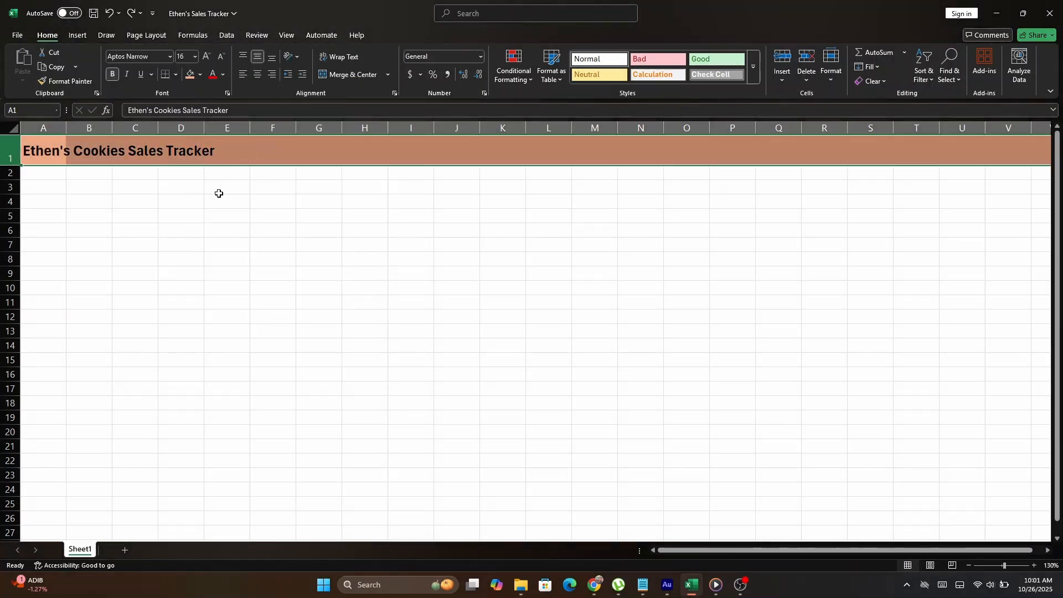
click(219, 200)
click(71, 183)
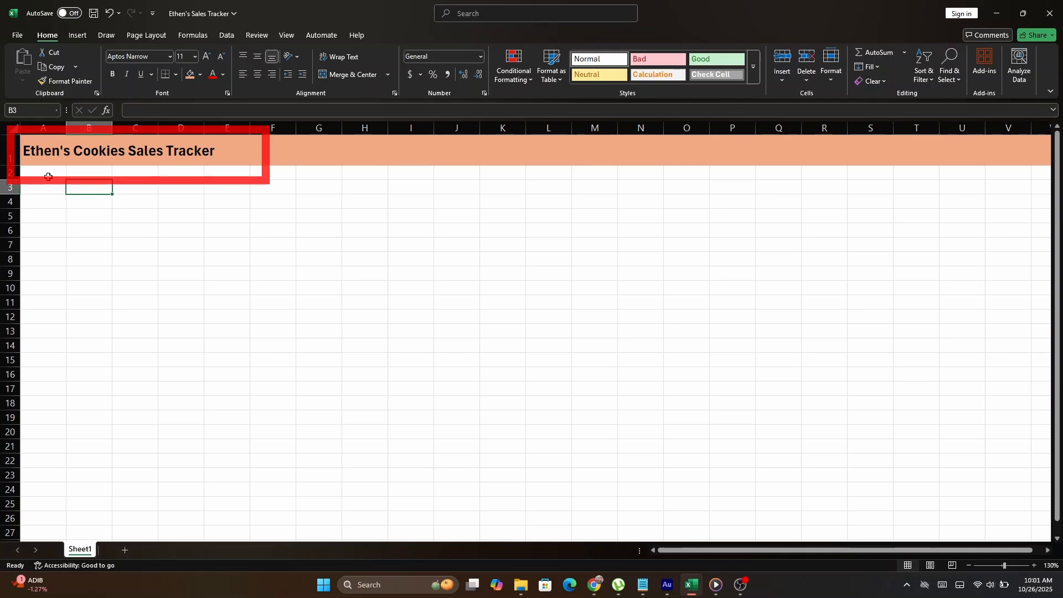
- Type the first row 2 headers date, name and email starting in A2
click(48, 177)
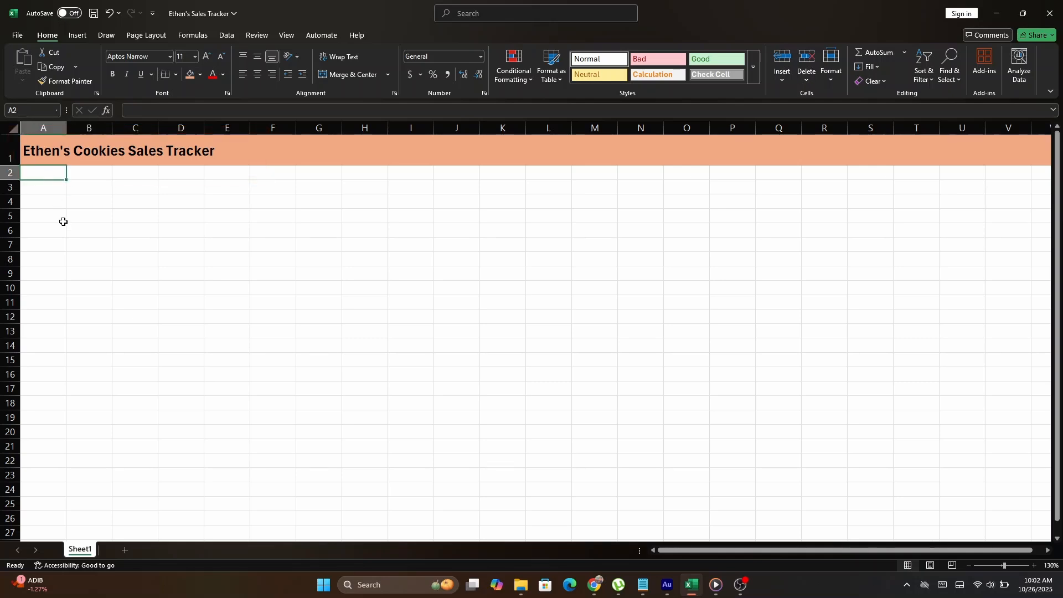
click(76, 174)
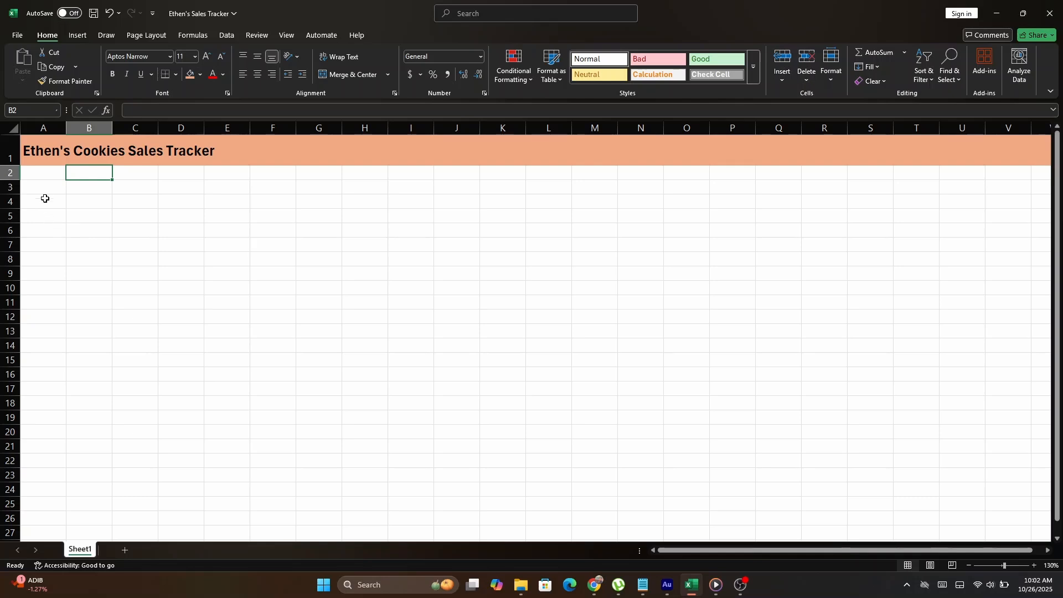
click(45, 174)
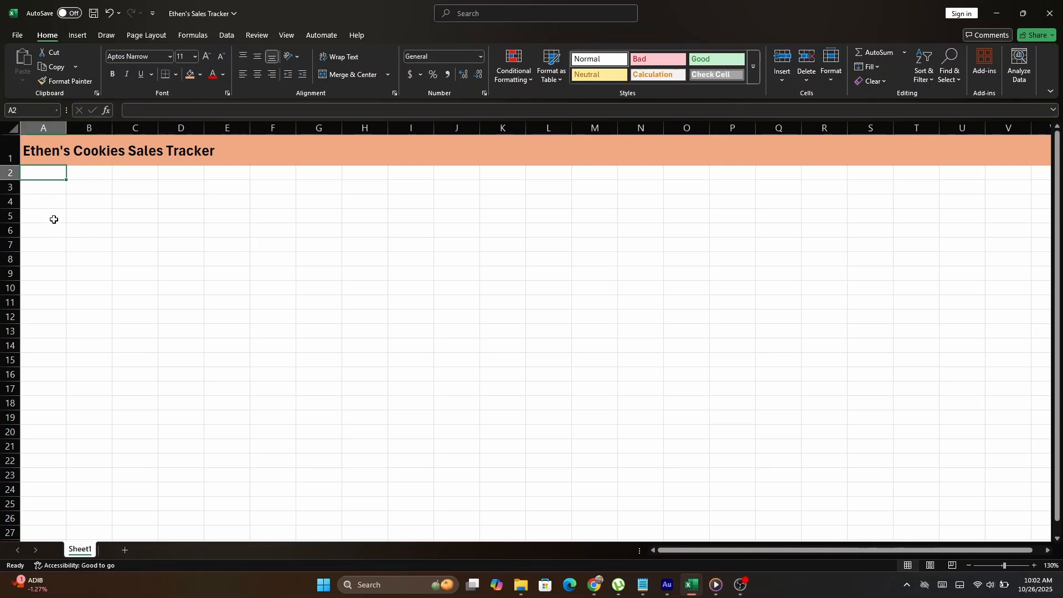
text(date)
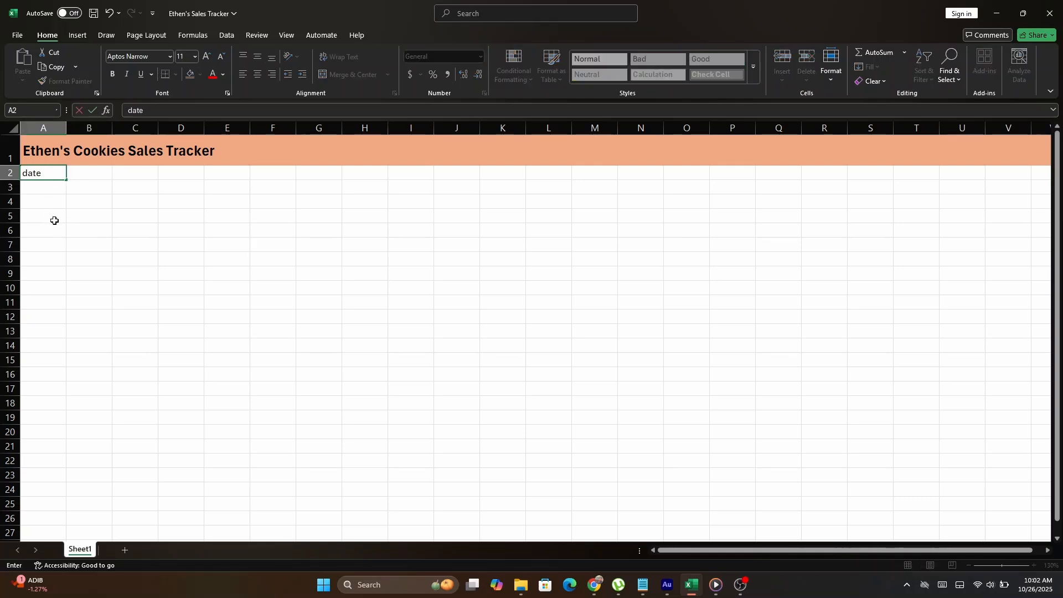
key(Tab)
text(nam)
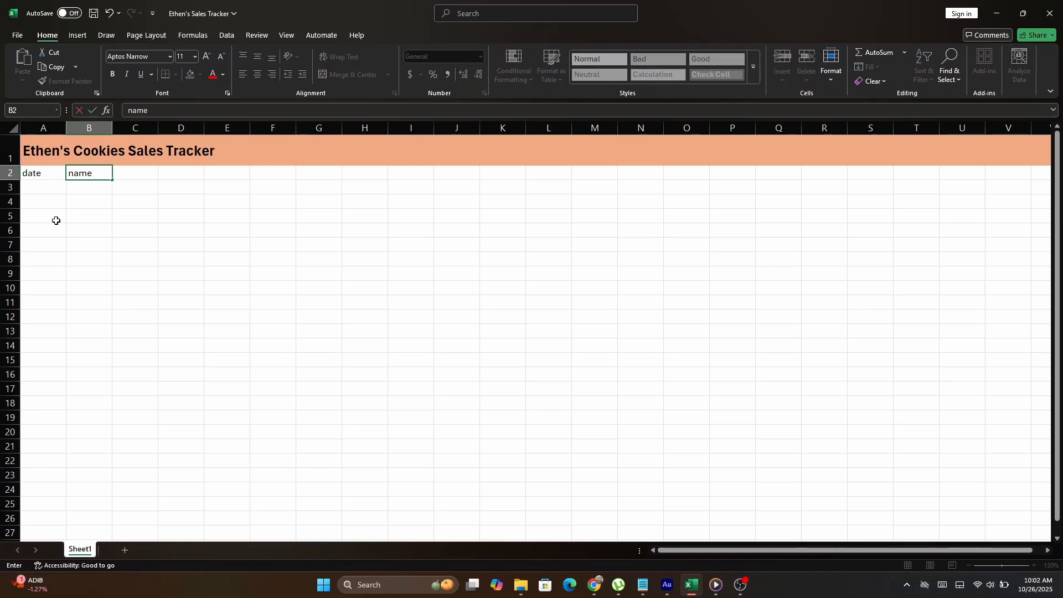
text(e)
key(Tab)
text(ema)
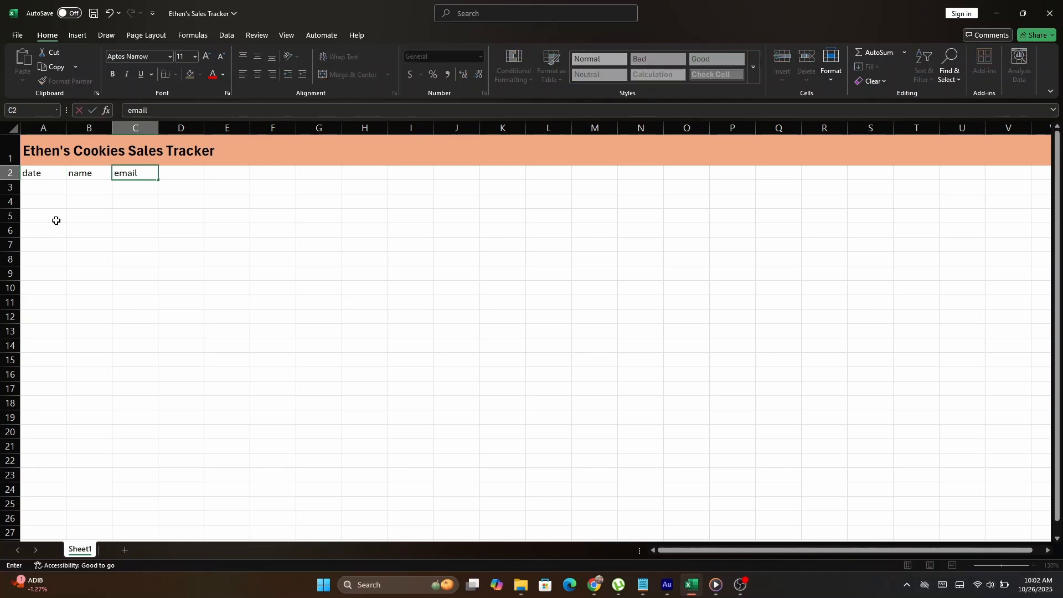
key(Tab)
- Add the headers boxes sold, toatal amount and payment mode in the next columns
text(boxes slo)
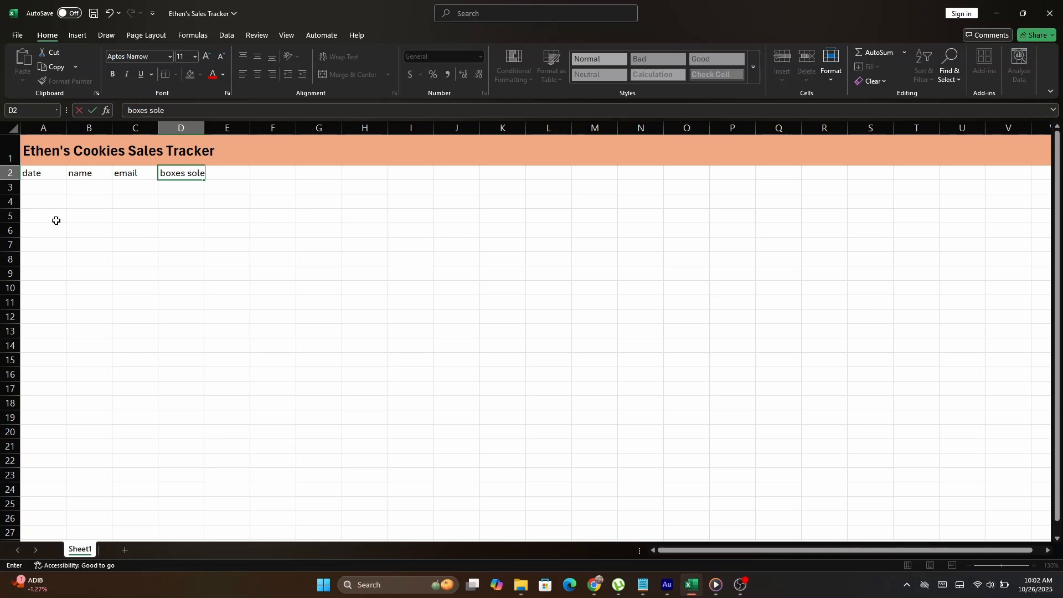
key(Tab)
text(t)
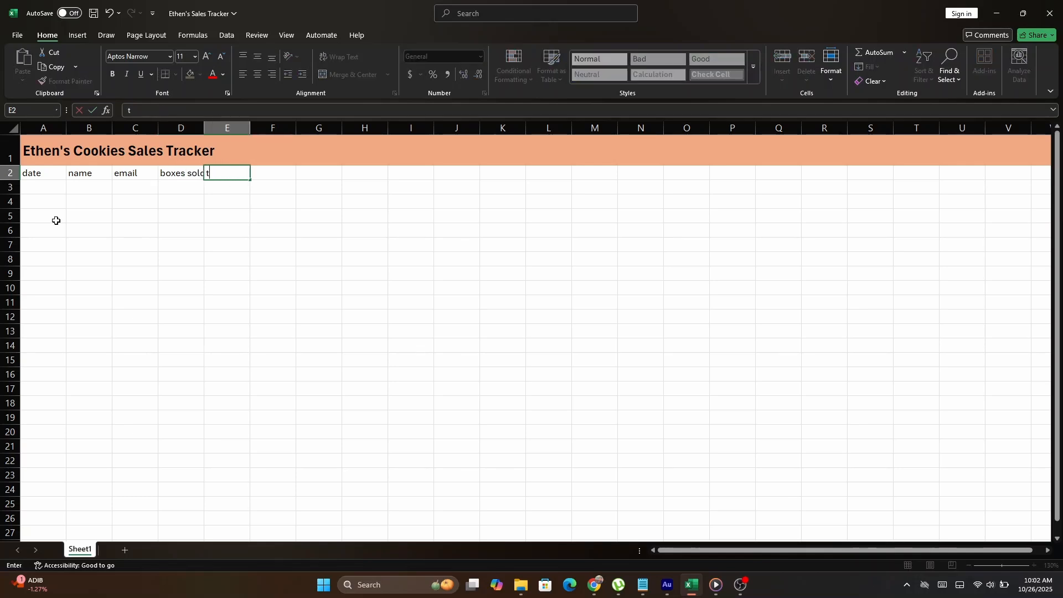
text(oatal)
key(BackSpace)
text(al amount)
key(Tab)
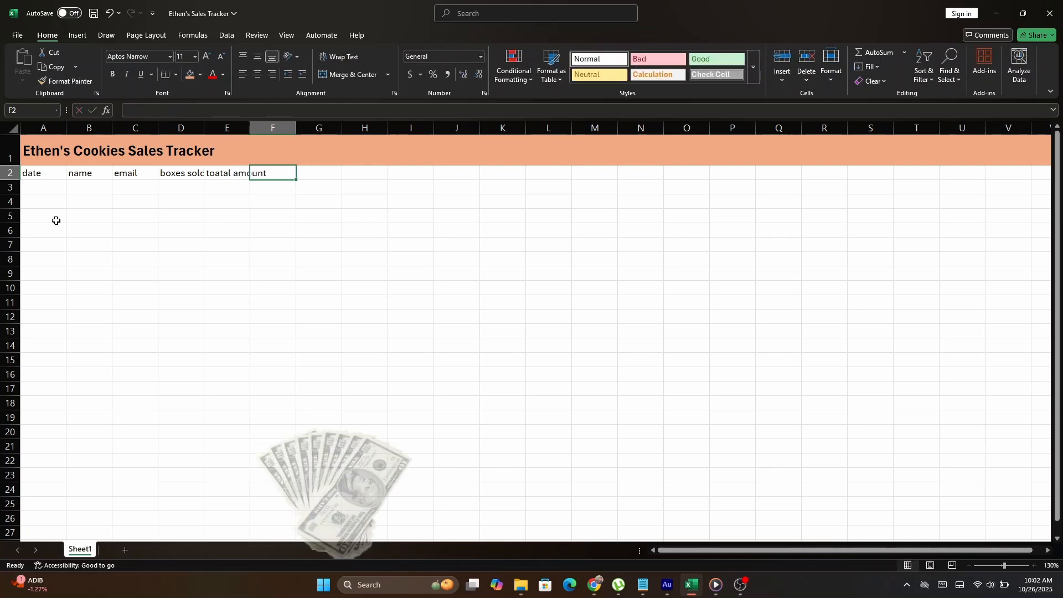
text(payment )
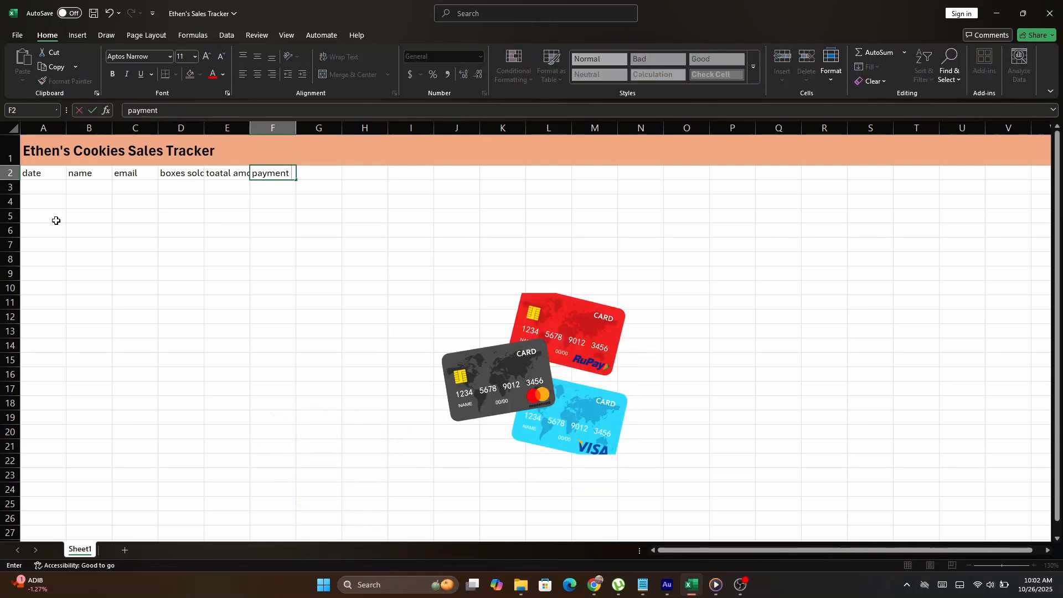
text(mode)
key(Return)
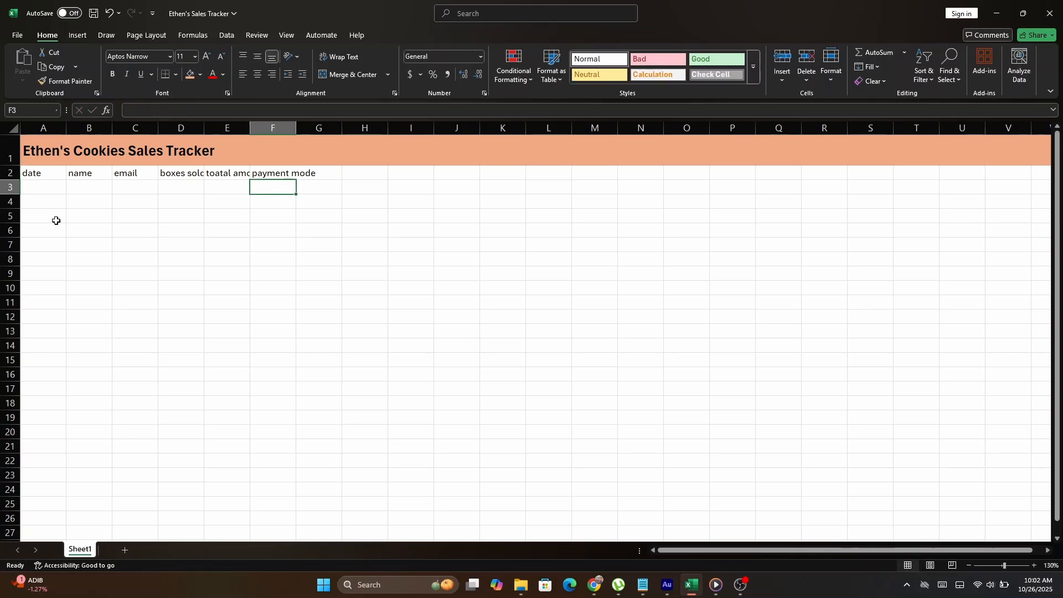
- Enter the date 25-Aug-25, the customer's name and e-mail address in A3:C3
click(52, 194)
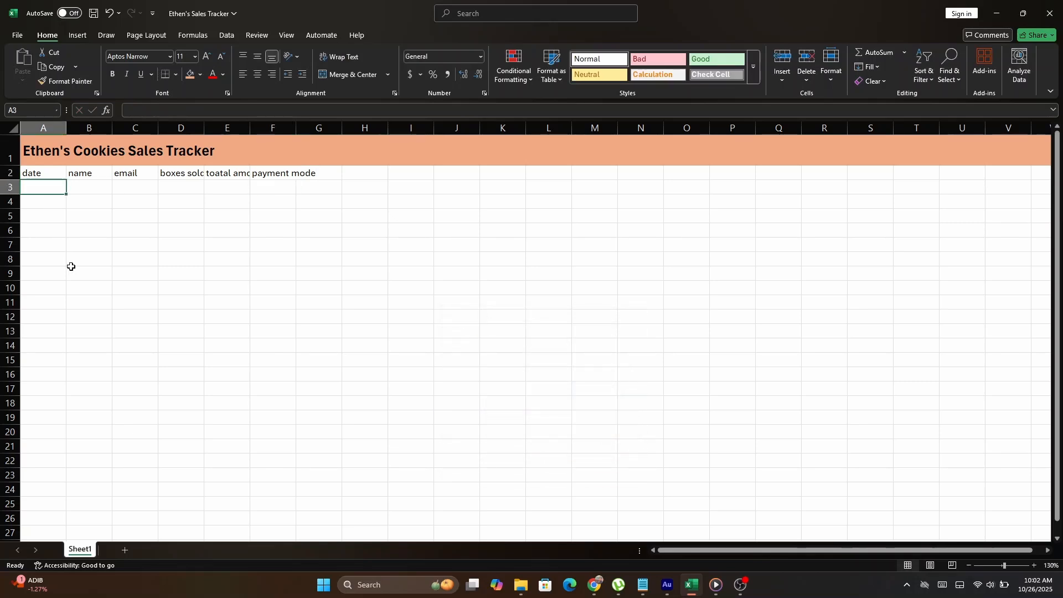
text(25 aug 2025)
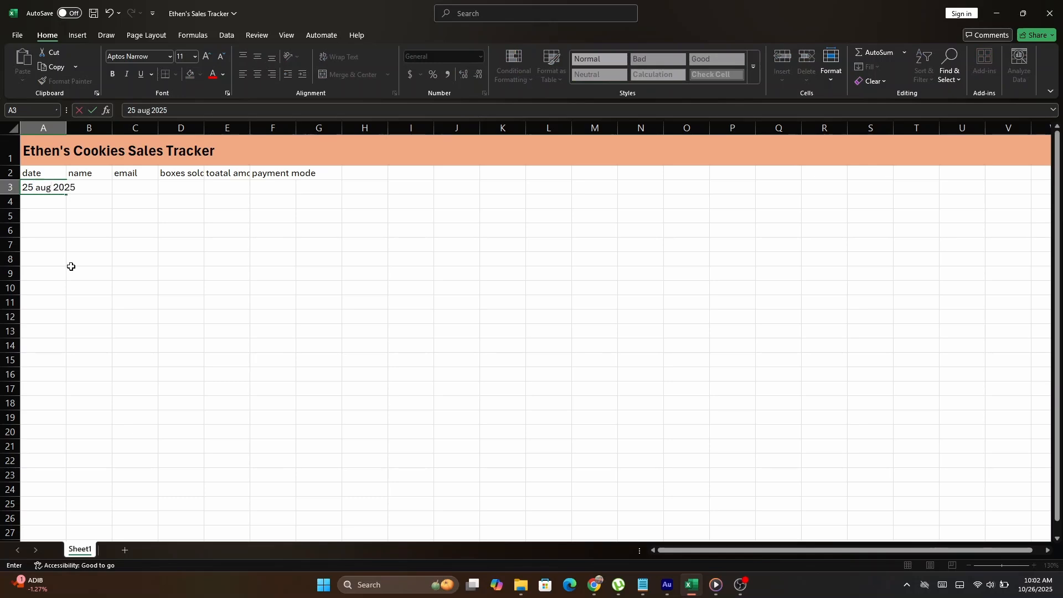
key(Tab)
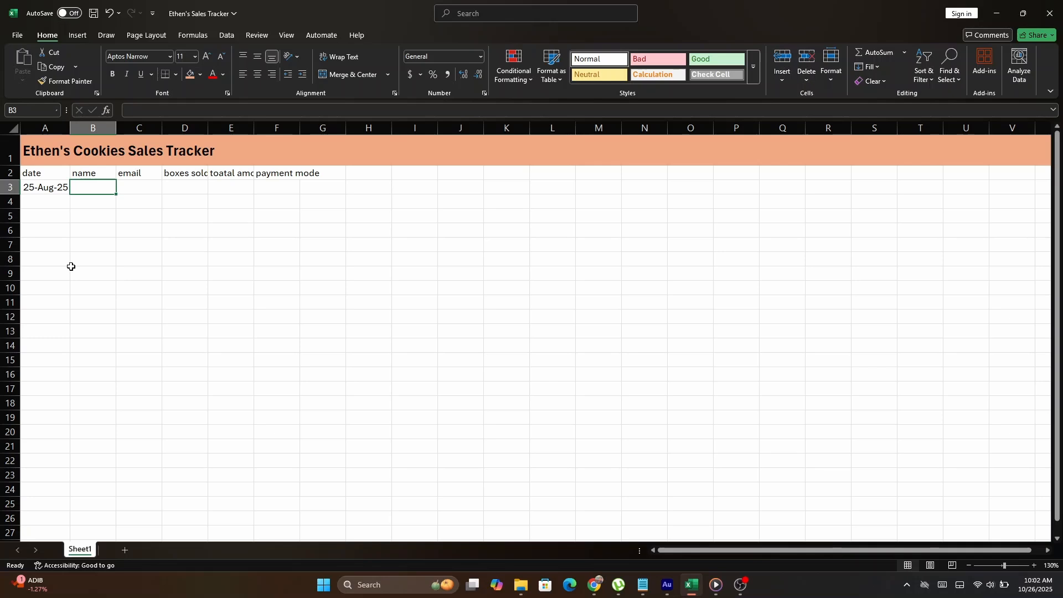
text(david)
key(Tab)
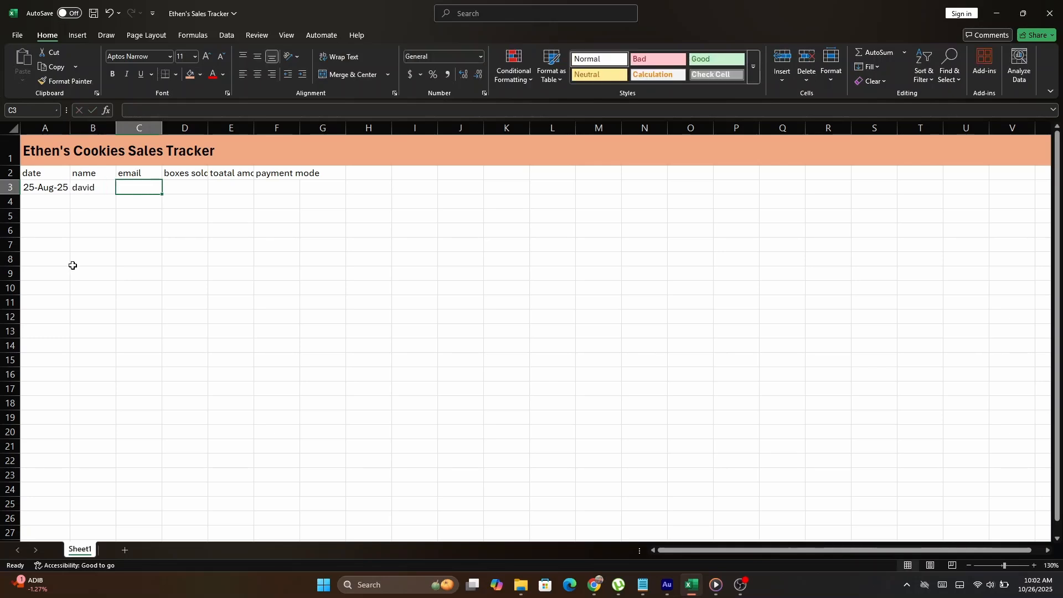
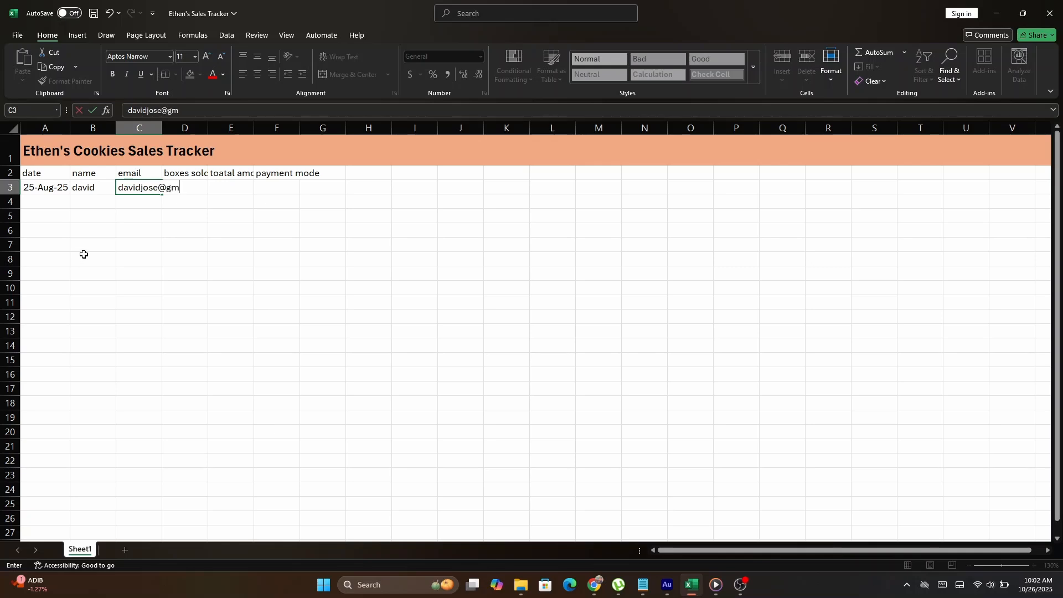
key(Tab)
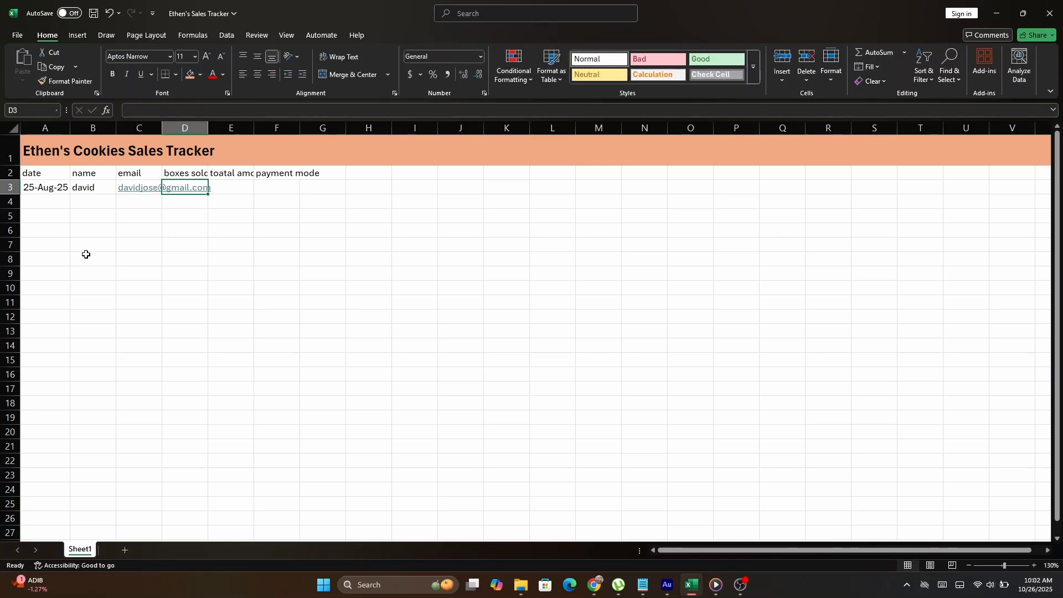
- Complete the record with 20 boxes sold, total amount 50 and payment mode cash
text(20)
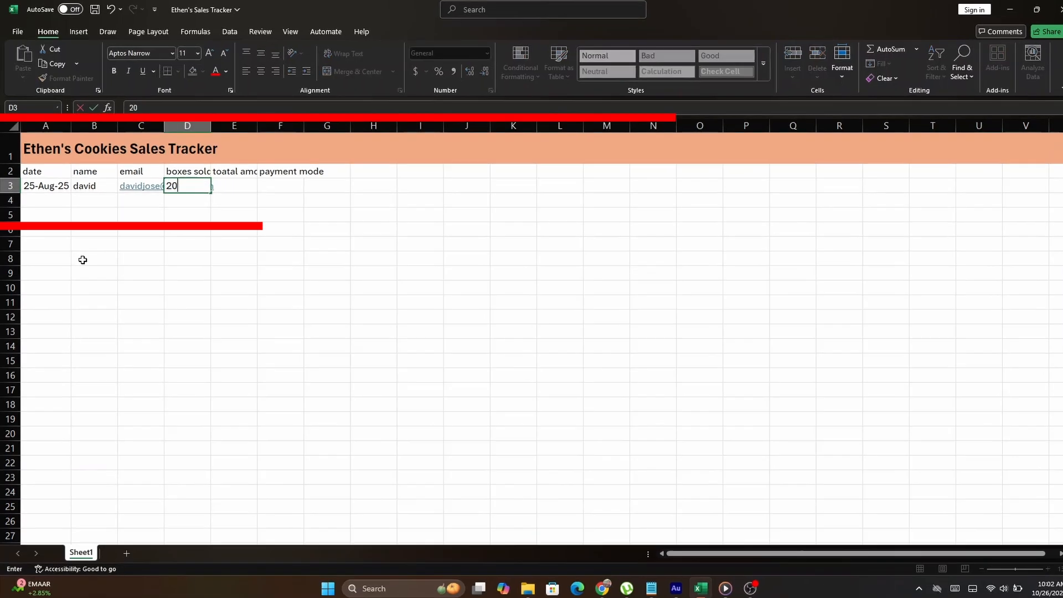
key(Tab)
text(50)
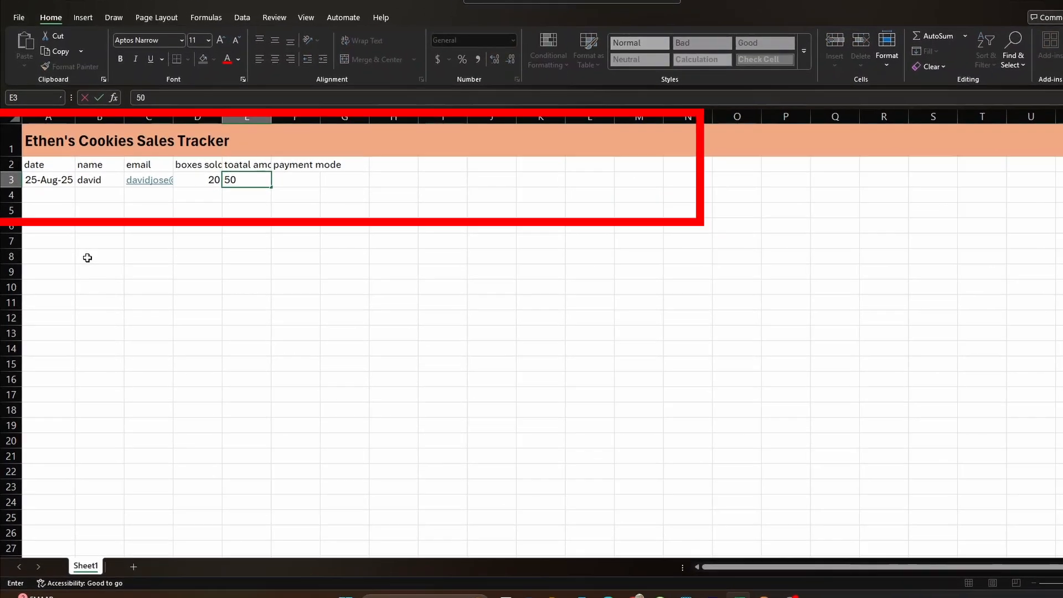
key(Tab)
text(cash)
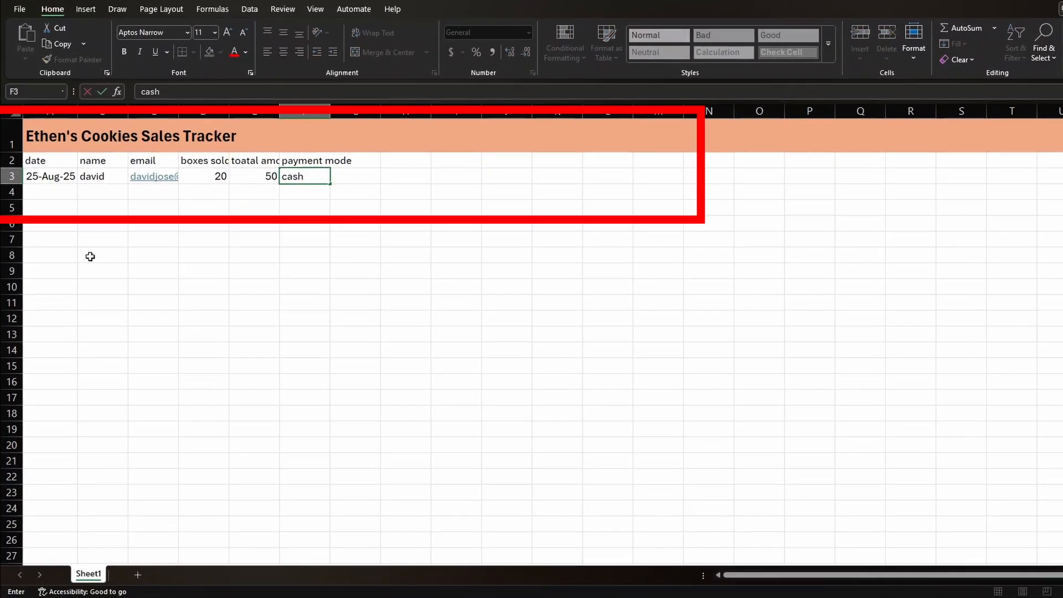
key(Return)
key(Return)
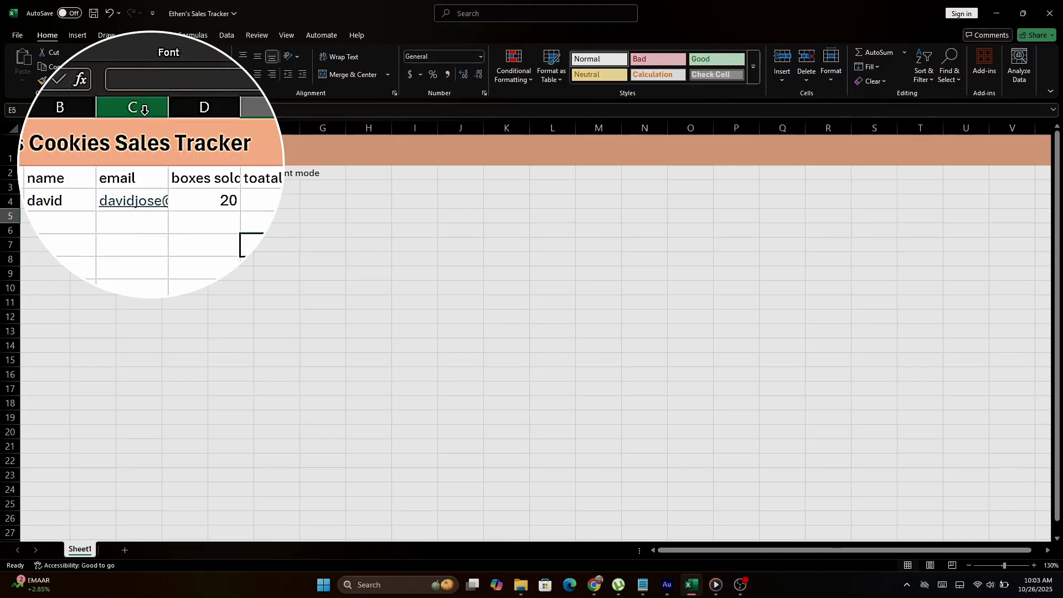
- Autofit column C to the e-mail address, then undo the change
click(144, 109)
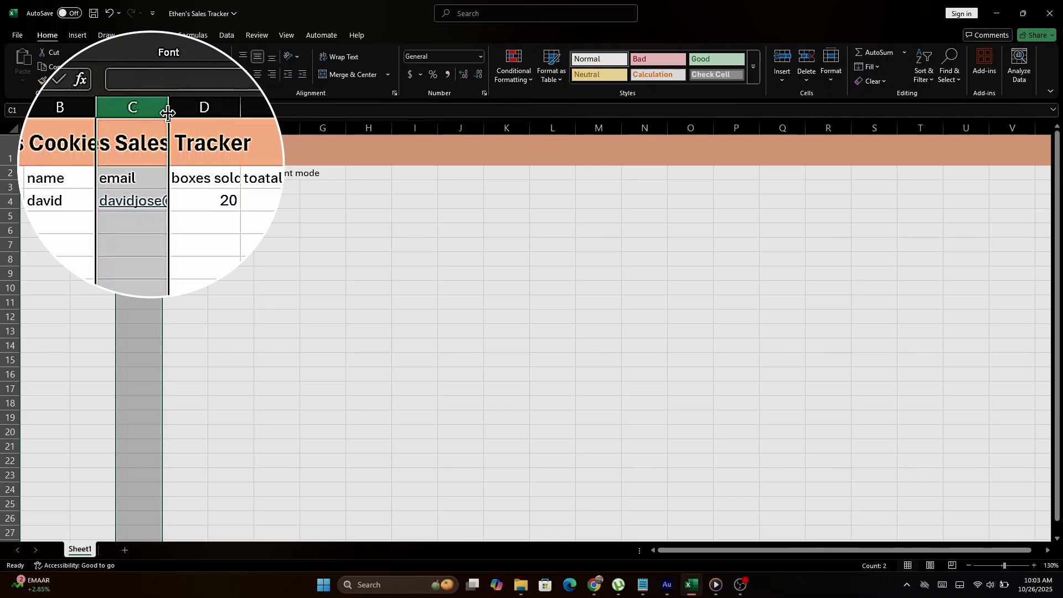
double_click(165, 111)
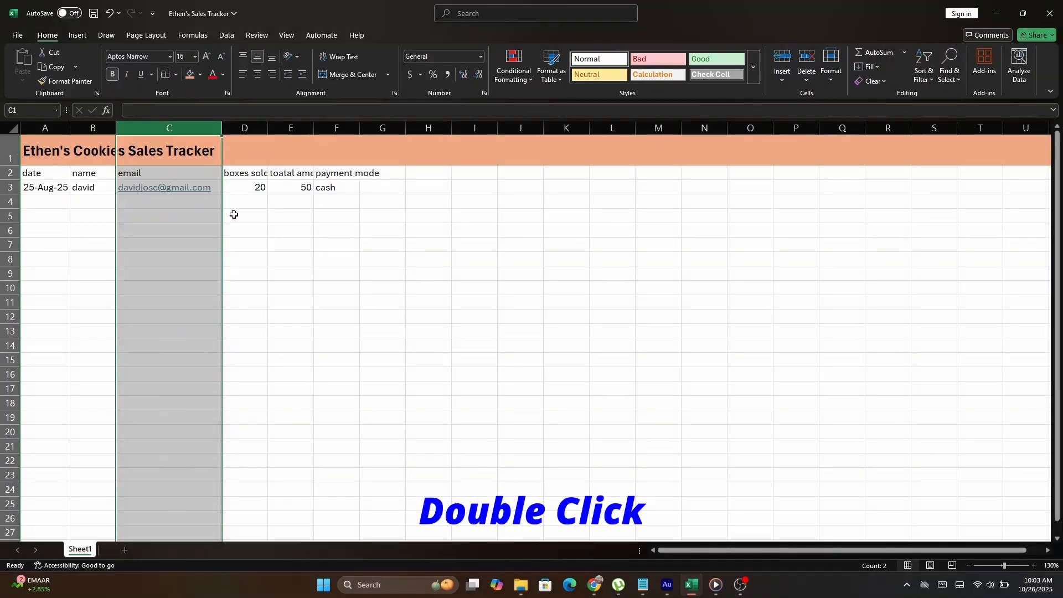
click(234, 215)
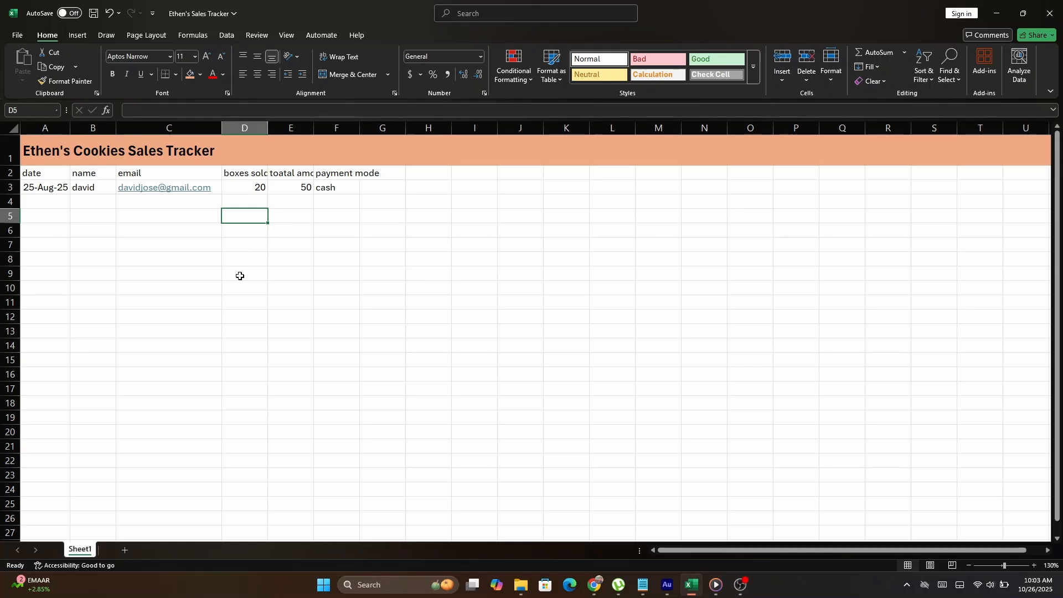
key(ctrl+z)
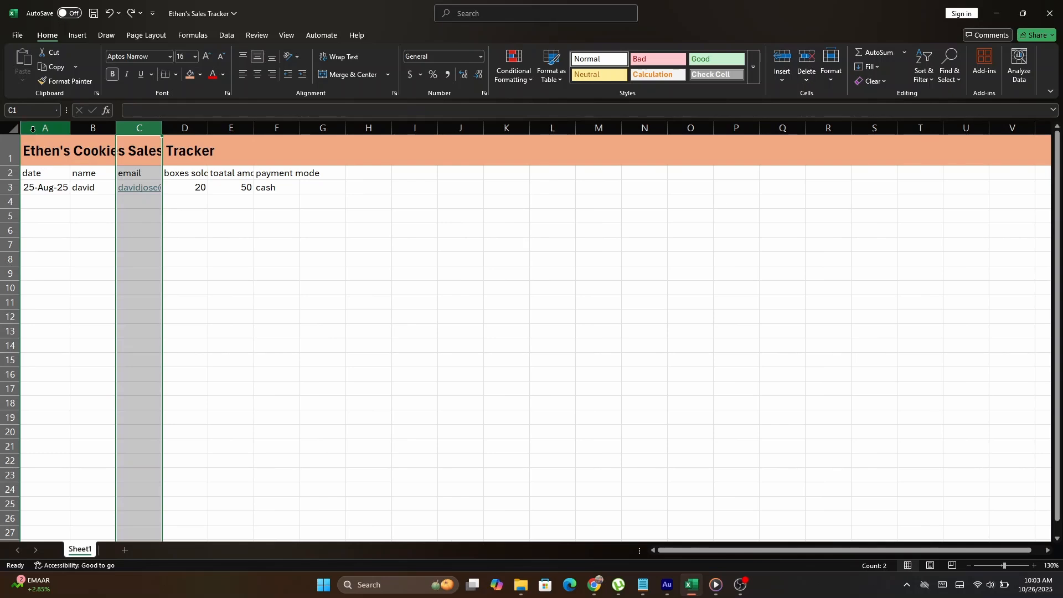
- Autofit columns A through E, then resize them to one uniform width
drag(44, 128, 264, 122)
double_click(255, 129)
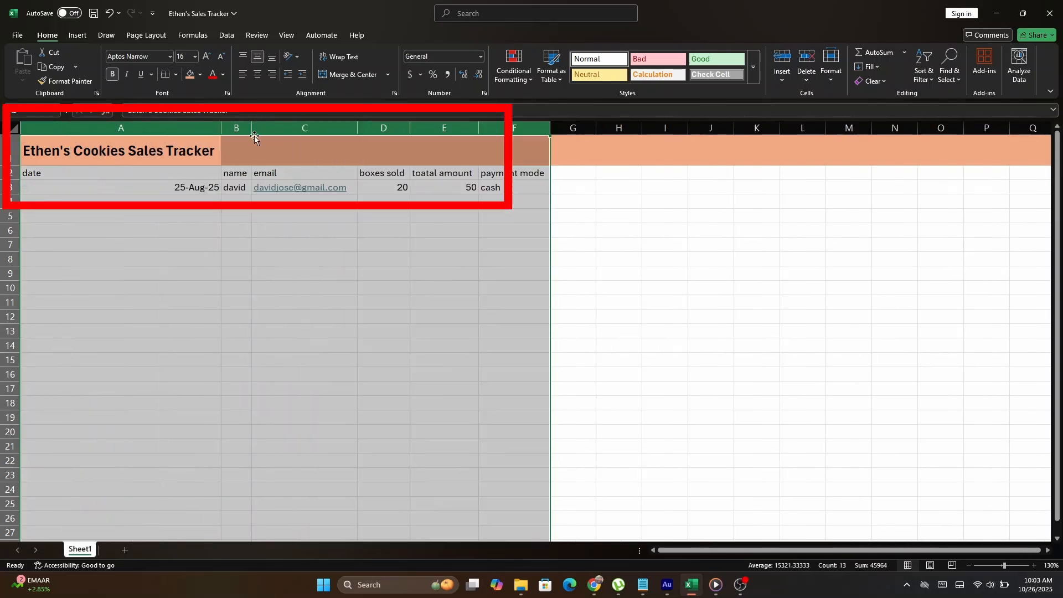
drag(219, 129, 160, 152)
- Merge and centre the title across cells A1:F1
click(138, 221)
drag(45, 155, 351, 147)
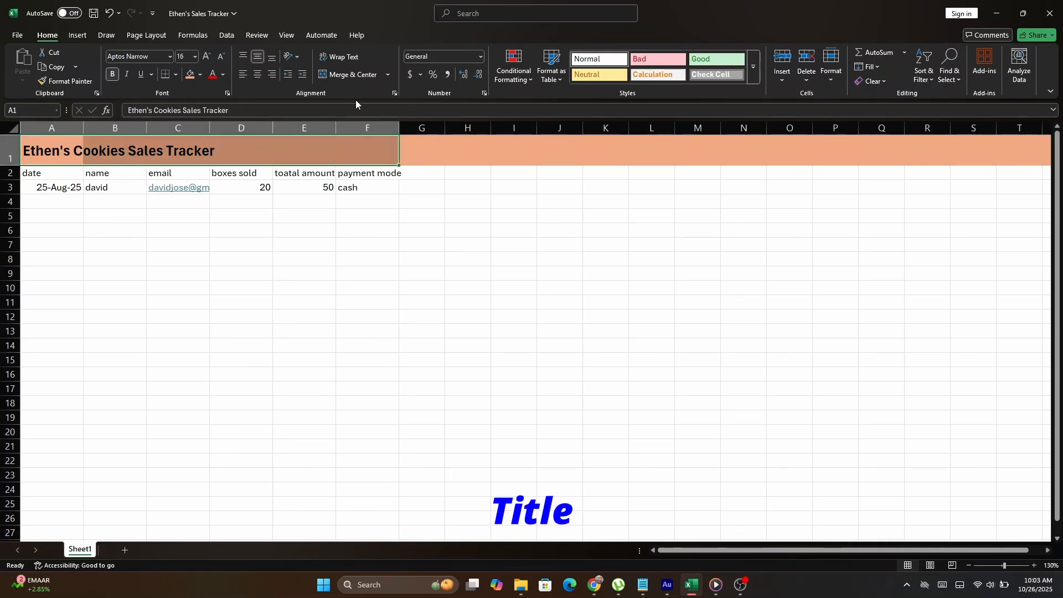
click(327, 79)
click(247, 237)
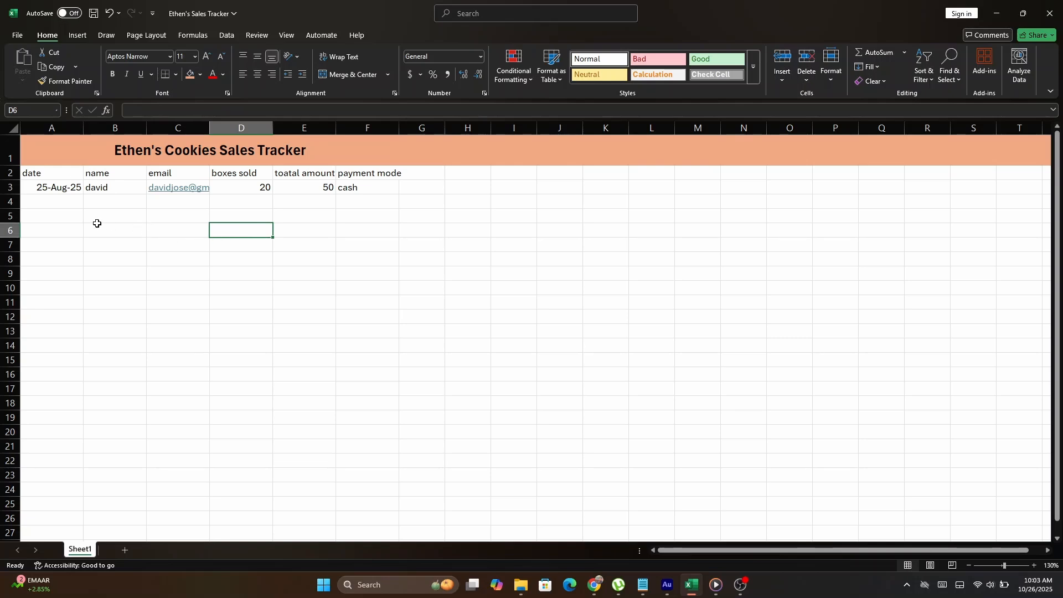
- Make the column headers in A2:F2 bold
click(66, 203)
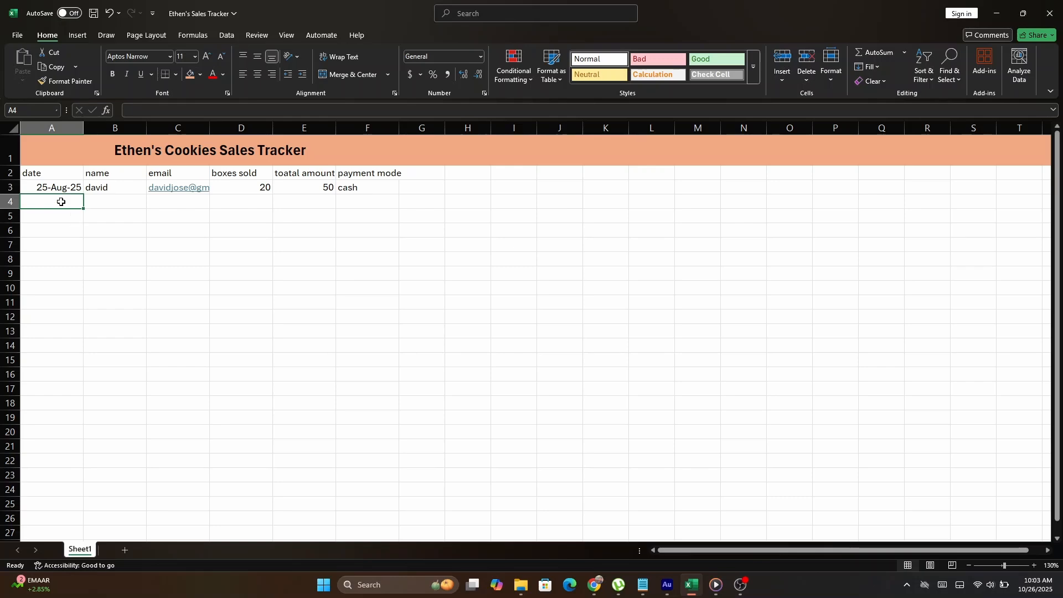
drag(45, 173, 371, 162)
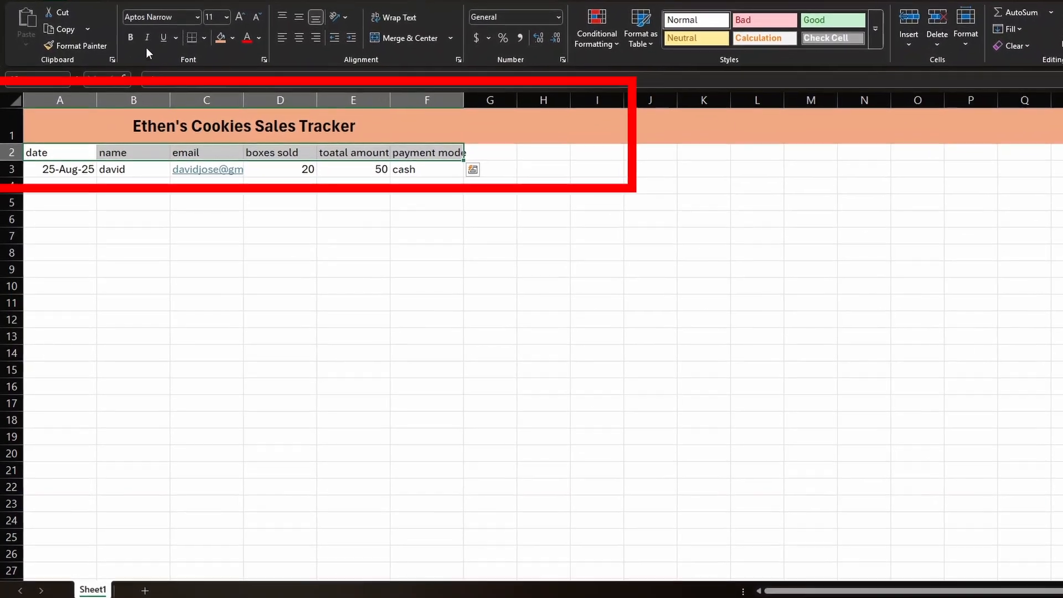
click(130, 37)
click(195, 219)
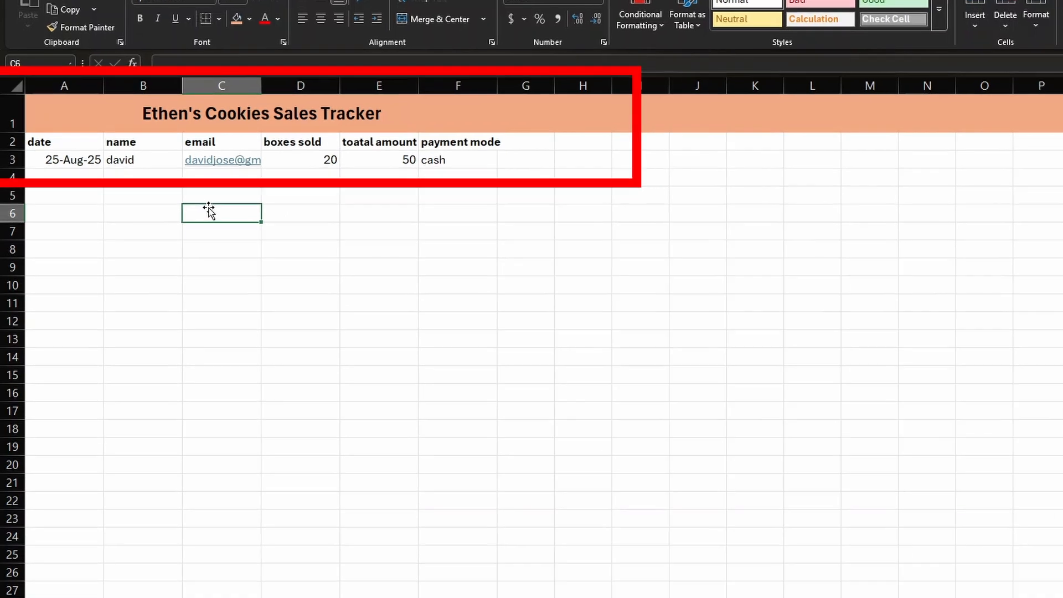